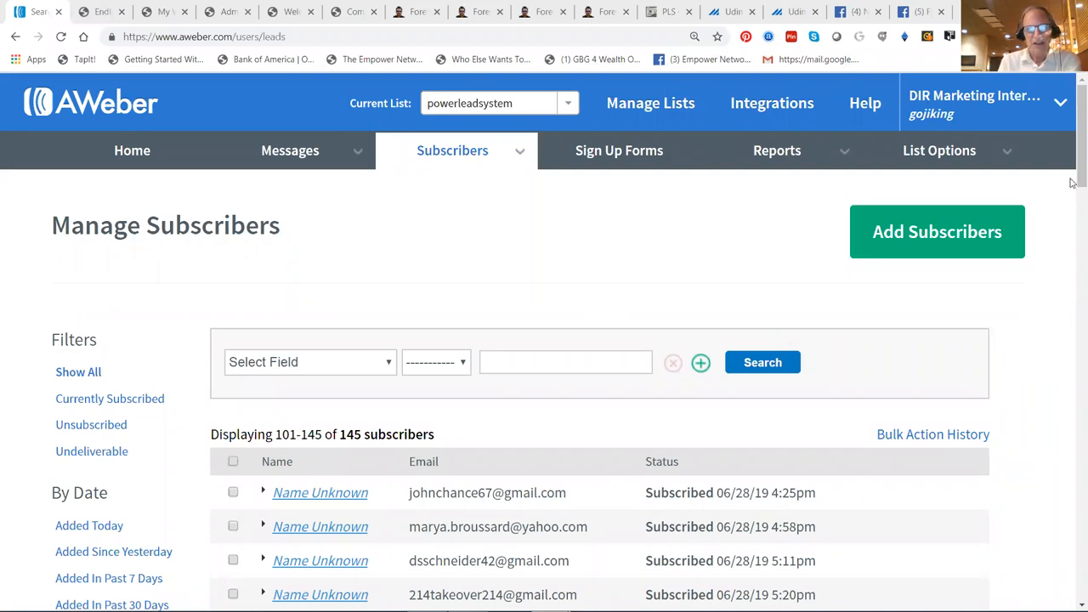
{"action": "scroll", "coordinate": [1071, 205], "scroll_direction": "down", "scroll_amount": 4}
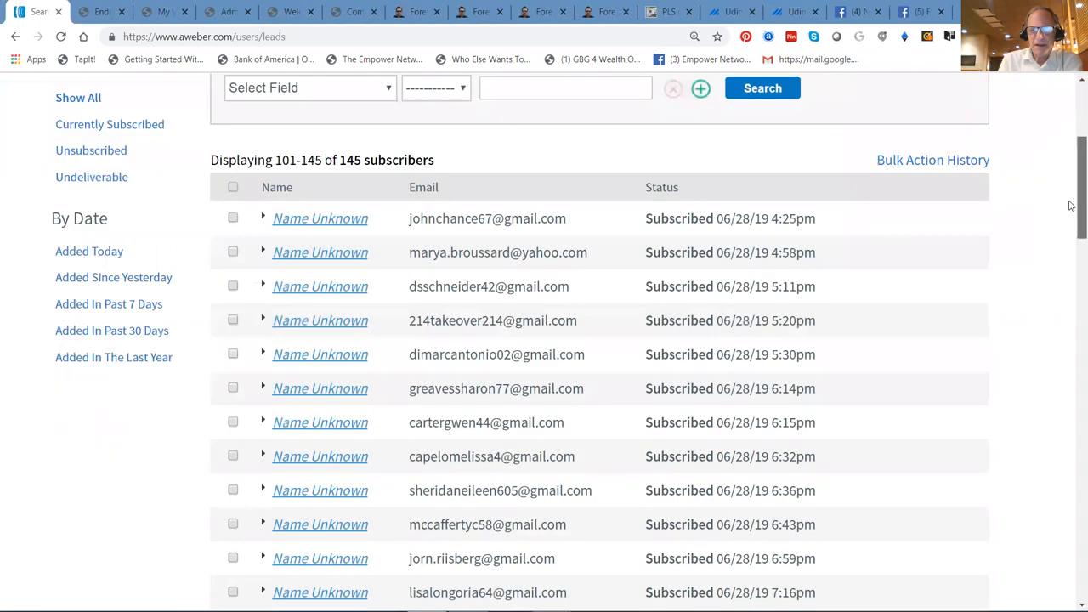
{"action": "scroll", "coordinate": [1054, 250], "scroll_direction": "down", "scroll_amount": 3}
{"action": "scroll", "coordinate": [1037, 315], "scroll_direction": "down", "scroll_amount": 4}
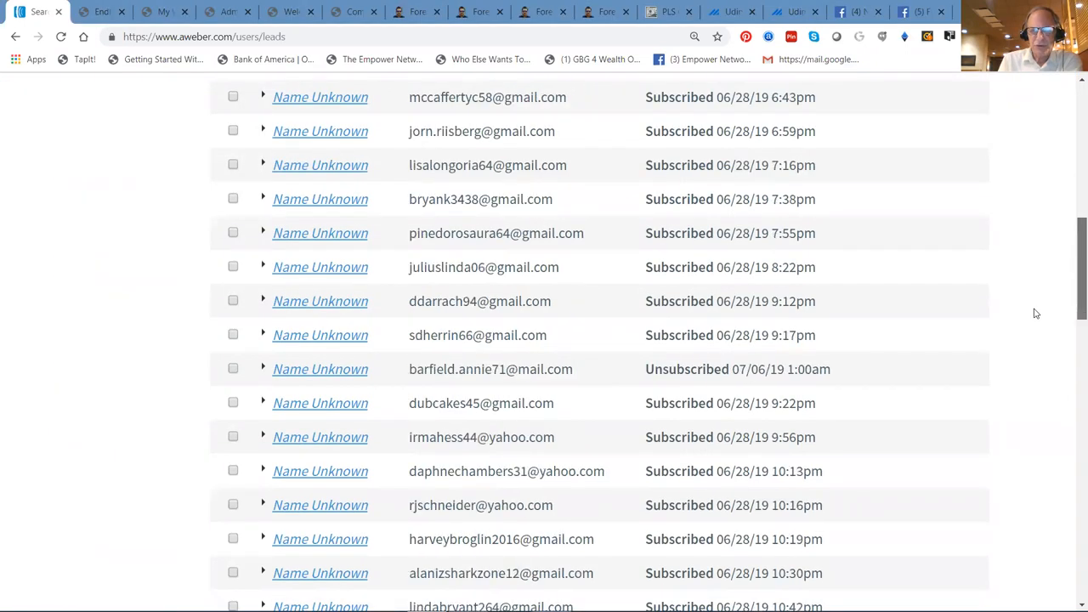
{"action": "scroll", "coordinate": [1011, 382], "scroll_direction": "down", "scroll_amount": 4}
{"action": "scroll", "coordinate": [136, 102], "scroll_direction": "up", "scroll_amount": 5}
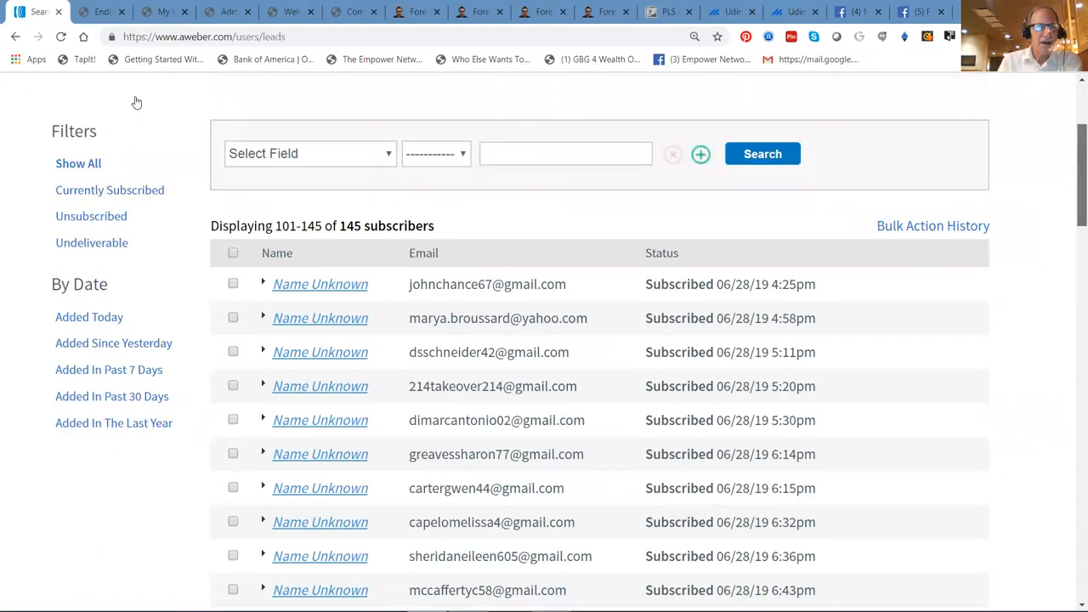
{"action": "scroll", "coordinate": [111, 279], "scroll_direction": "up", "scroll_amount": 4}
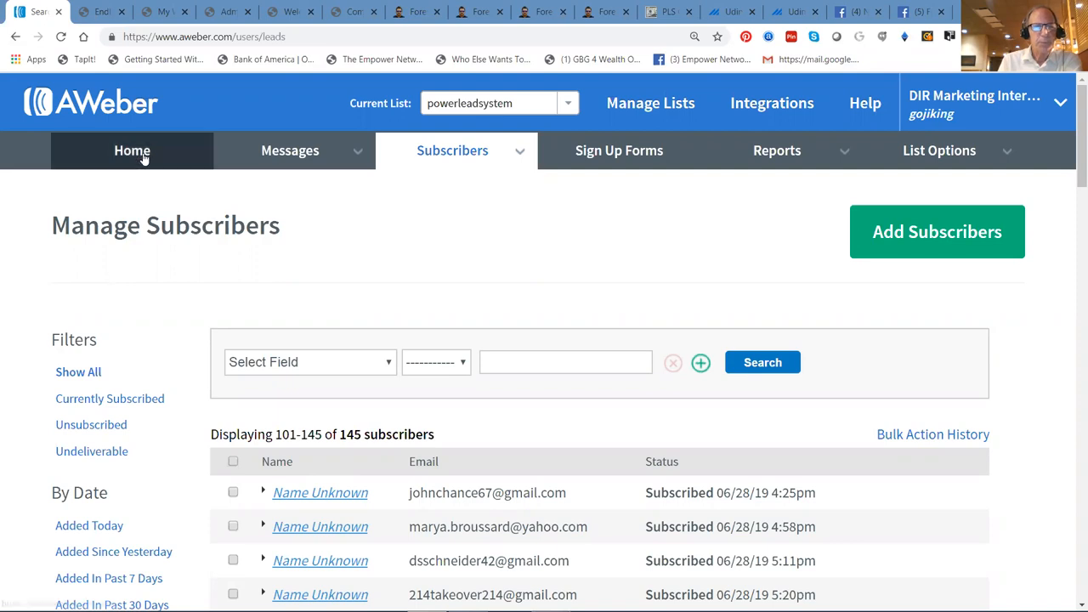
Return to the AWeber account overview (5,053 subscribers), then close AWeber.
{"action": "left_click", "coordinate": [145, 159]}
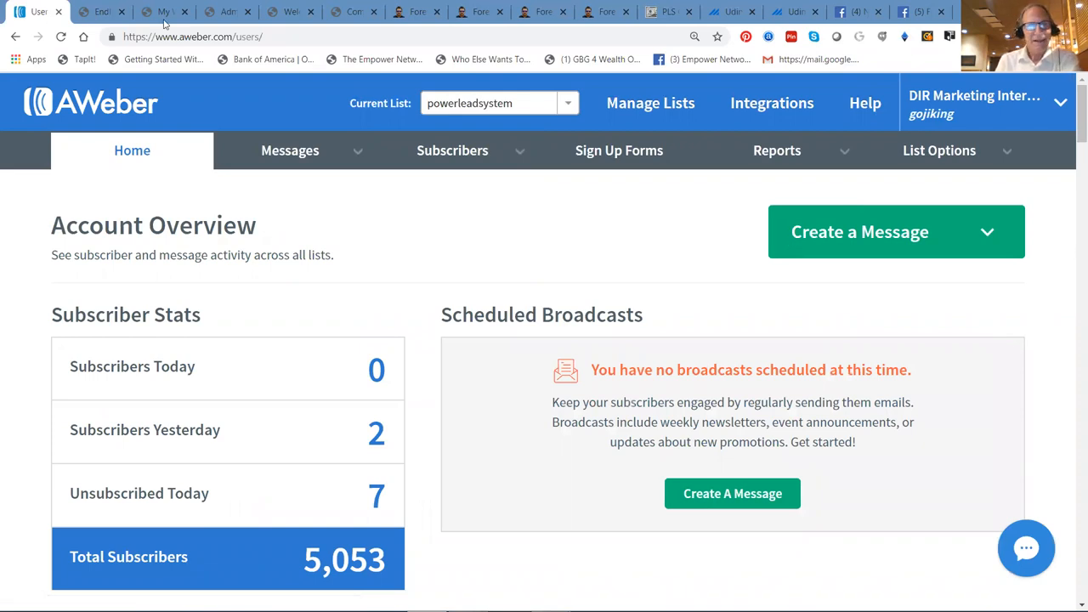
{"action": "left_click", "coordinate": [58, 12]}
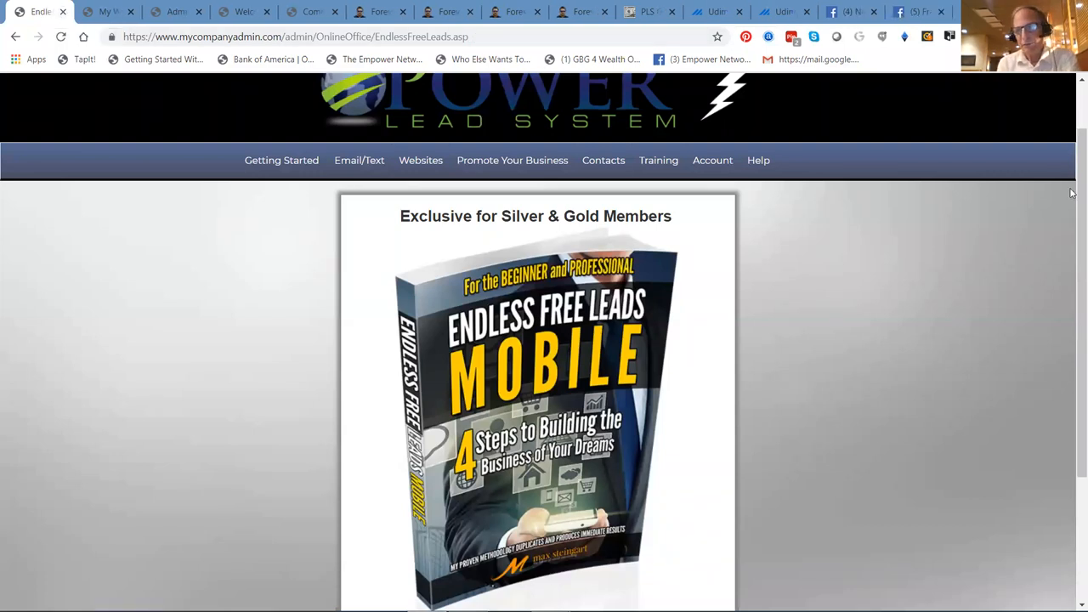
{"action": "left_click_drag", "start_coordinate": [1071, 193], "coordinate": [1074, 119]}
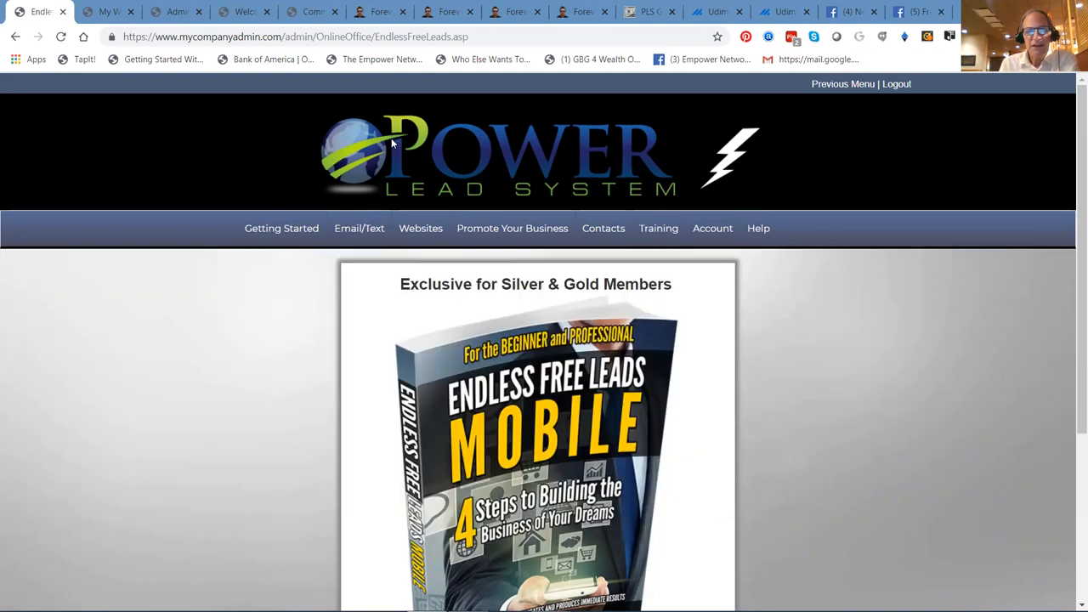
Review My WebPages, close Endless Free Leads, then show the 3,371-contact list.
{"action": "left_click", "coordinate": [75, 12]}
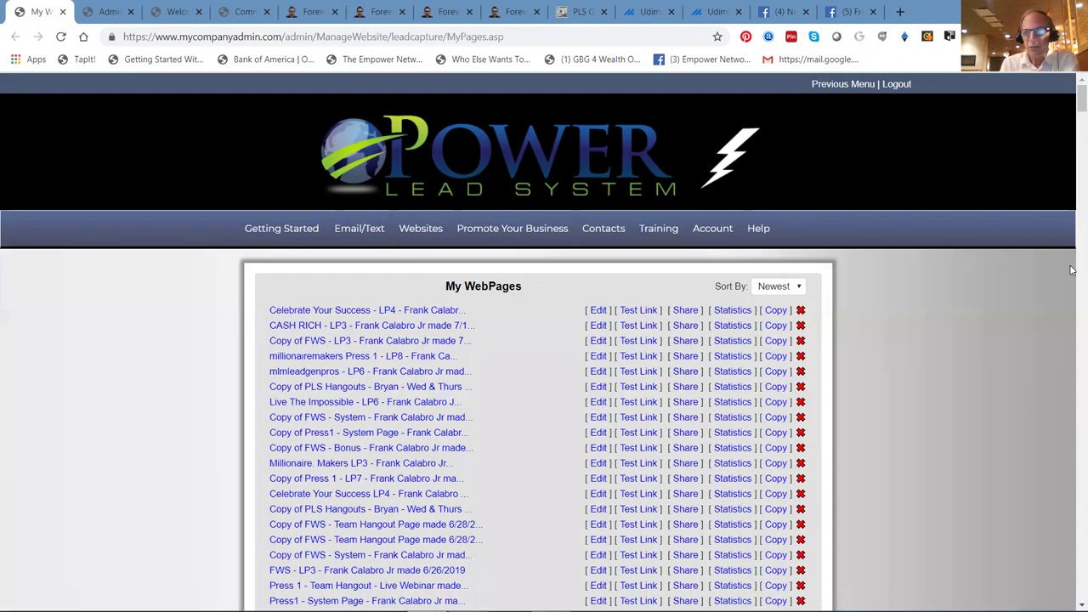
{"action": "left_click", "coordinate": [53, 12]}
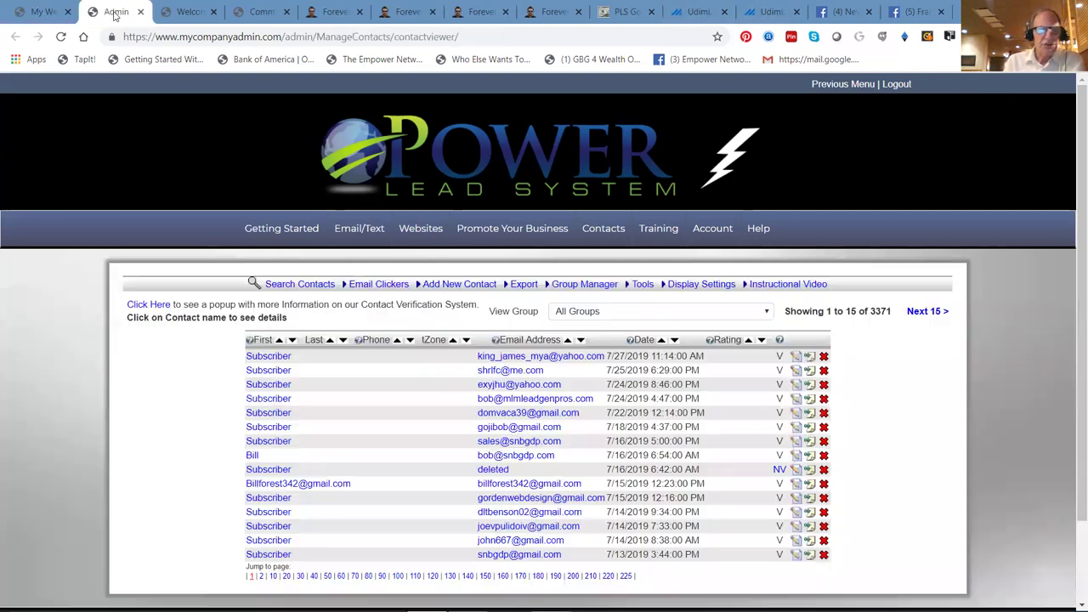
{"action": "left_click", "coordinate": [115, 12]}
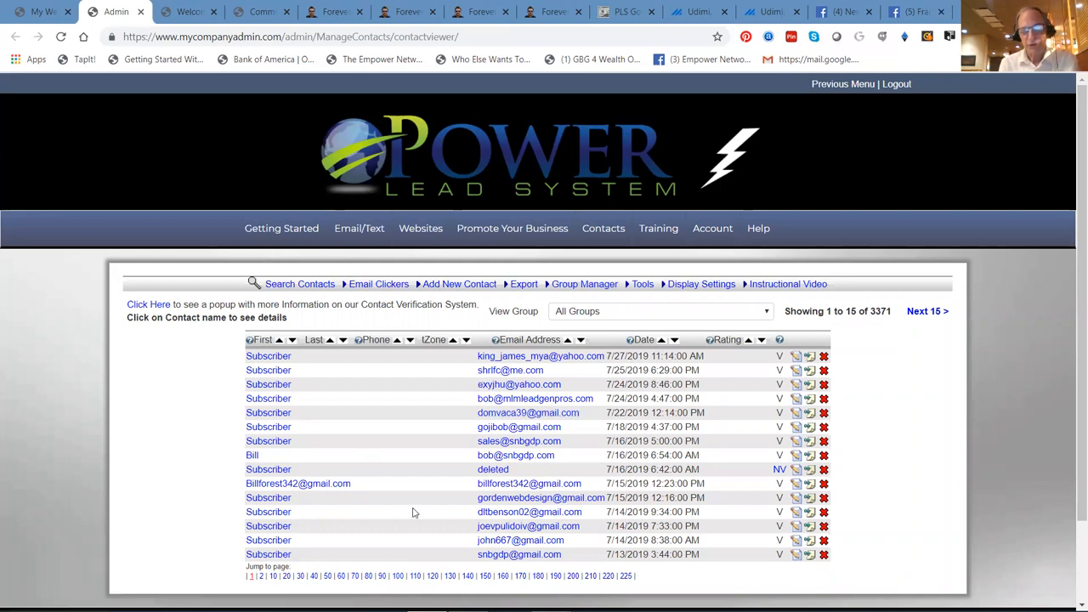
Bring up the Max Steingart Training Center welcome page.
{"action": "left_click", "coordinate": [180, 15]}
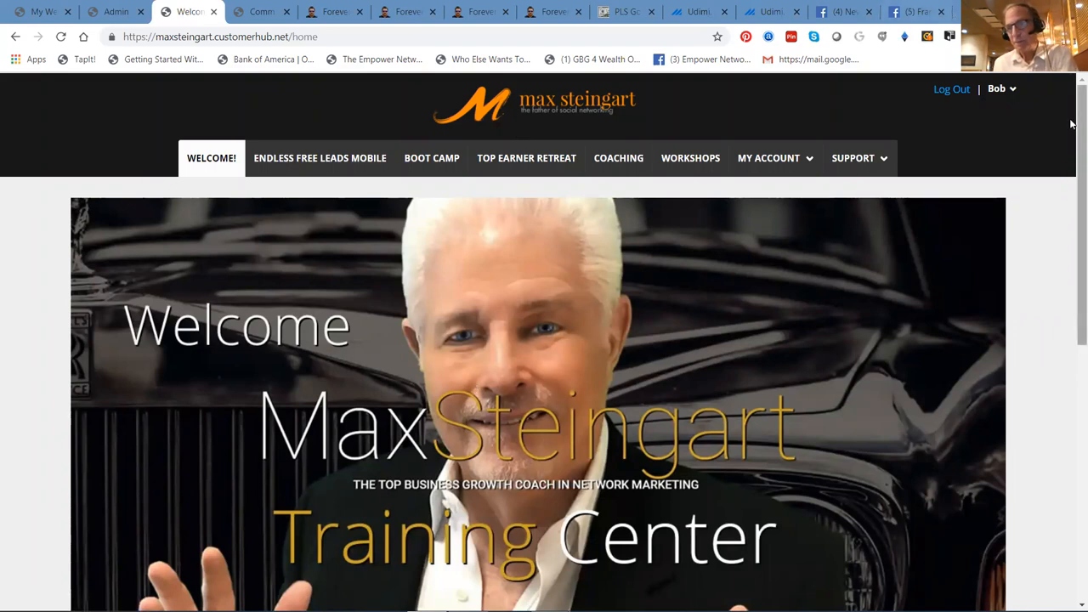
{"action": "left_click_drag", "start_coordinate": [1071, 136], "coordinate": [1071, 510]}
{"action": "left_click_drag", "start_coordinate": [244, 4], "coordinate": [246, 17]}
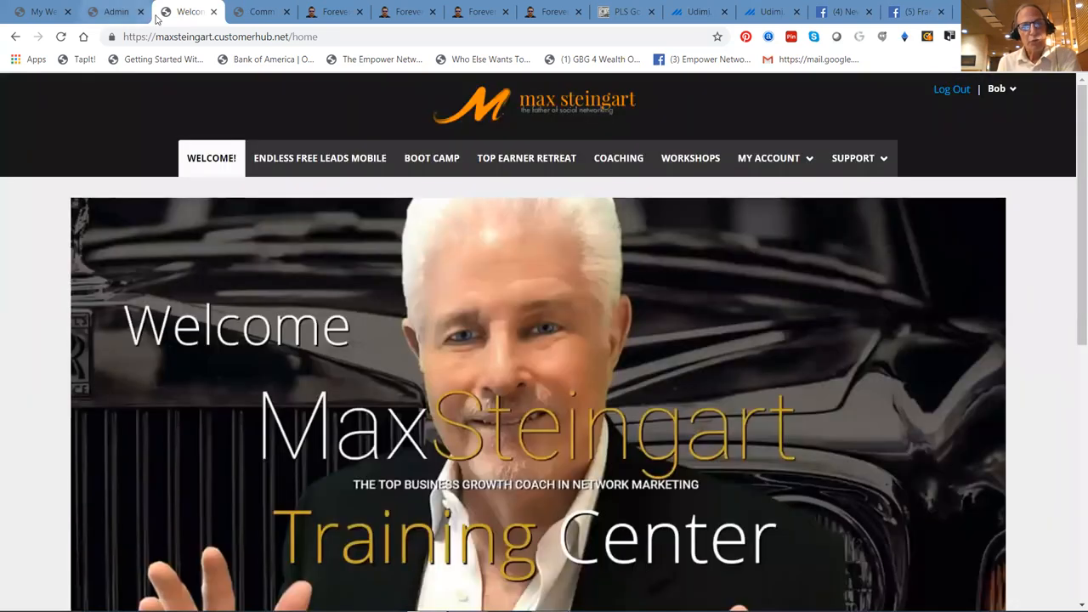
Show the Commissions Paid report with the 2018 total and weekly eWallet transfers.
{"action": "left_click", "coordinate": [255, 11]}
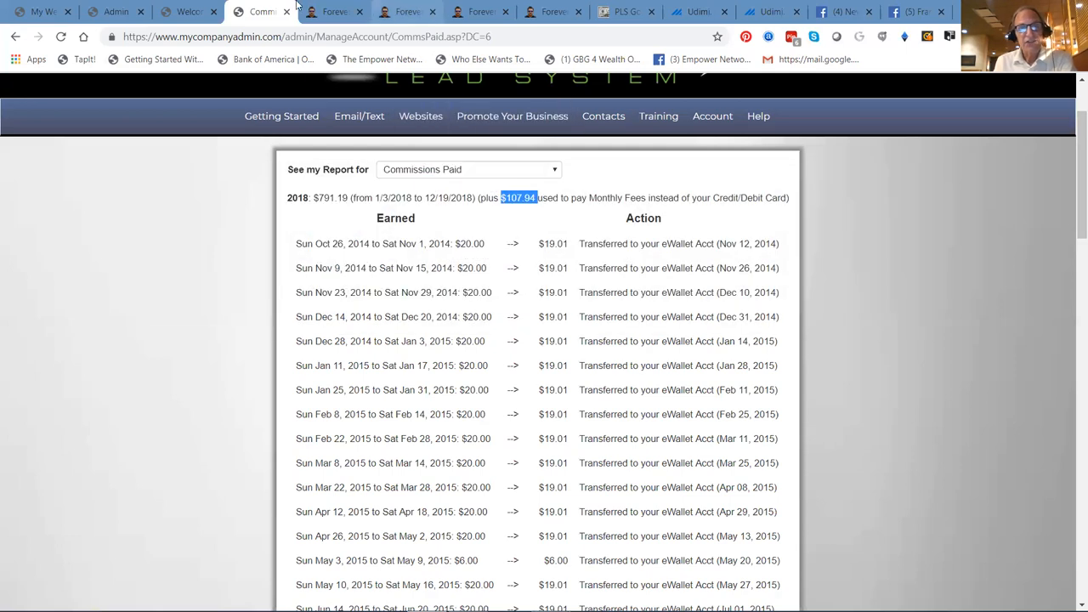
View the bonus training video page, then close it to reveal the mlmleadgenpros landing page.
{"action": "left_click", "coordinate": [334, 12]}
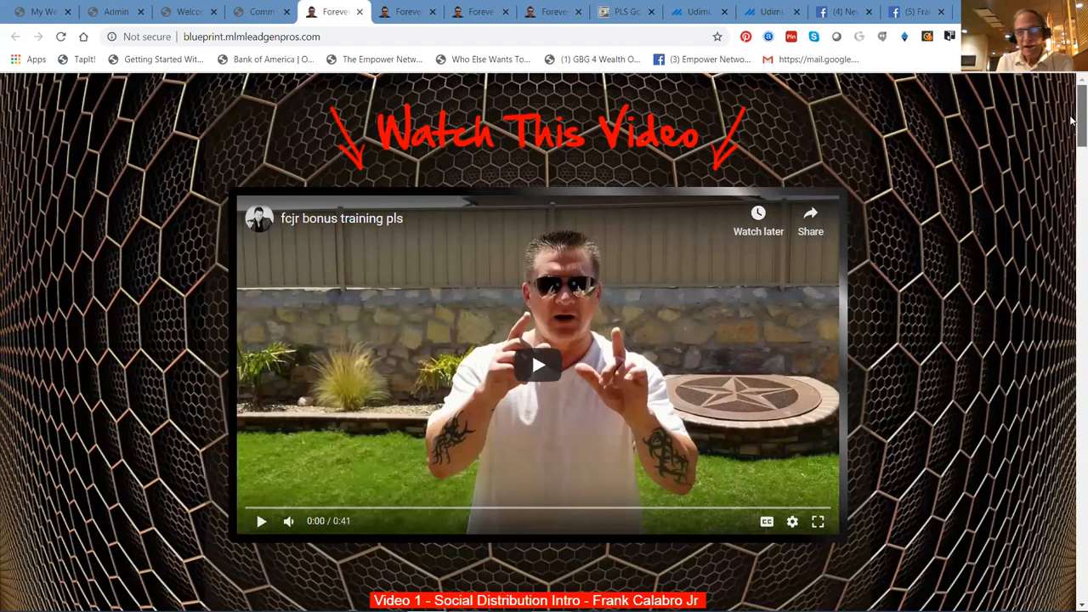
{"action": "left_click_drag", "start_coordinate": [1072, 119], "coordinate": [1073, 146]}
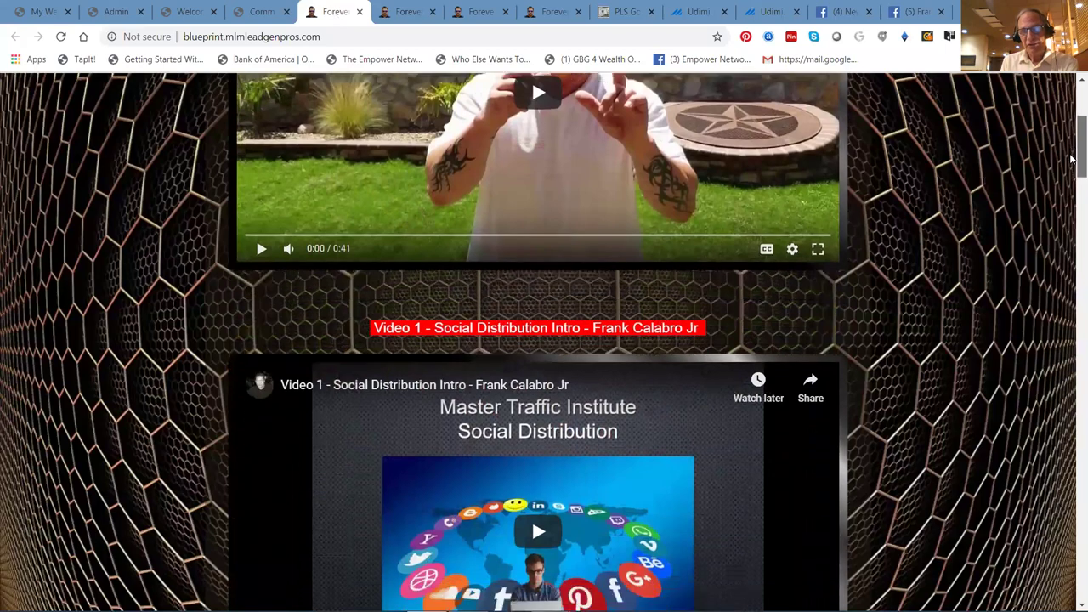
{"action": "mouse_move", "coordinate": [1072, 146]}
{"action": "left_mouse_down"}
{"action": "mouse_move", "coordinate": [1073, 576]}
{"action": "mouse_move", "coordinate": [1072, 119]}
{"action": "left_mouse_up"}
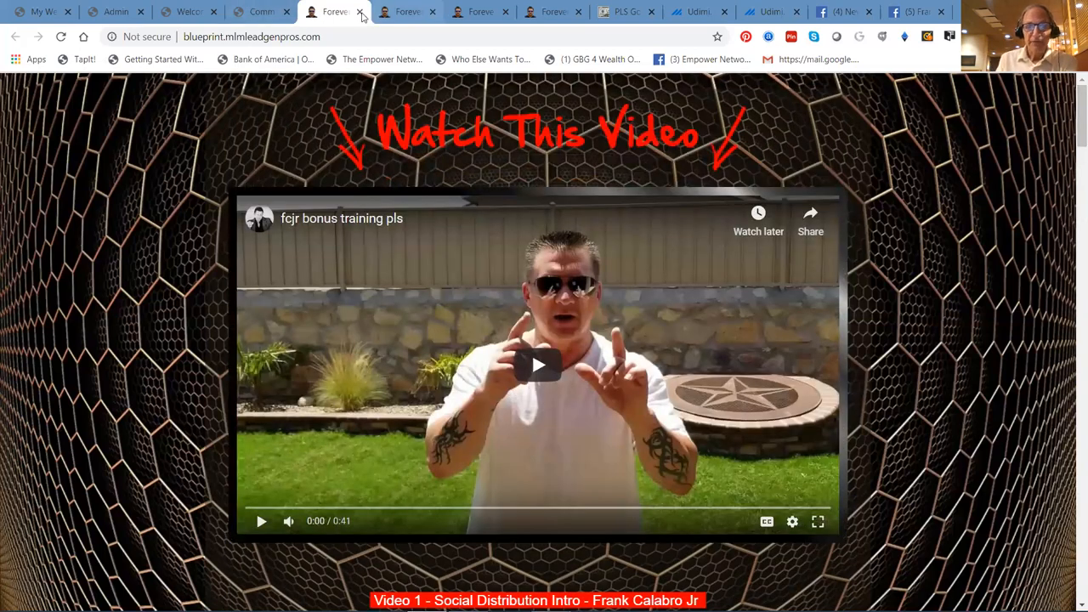
{"action": "left_click", "coordinate": [360, 11]}
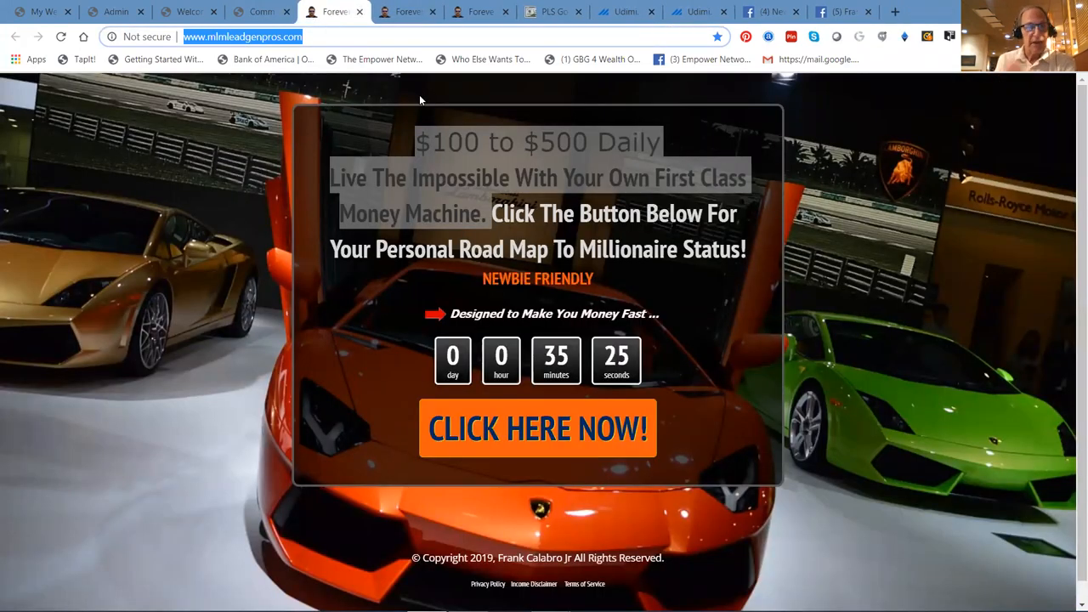
Move from the sports-car landing page to the Forever Wealth System Celebrate Your Success page.
{"action": "left_click", "coordinate": [329, 36]}
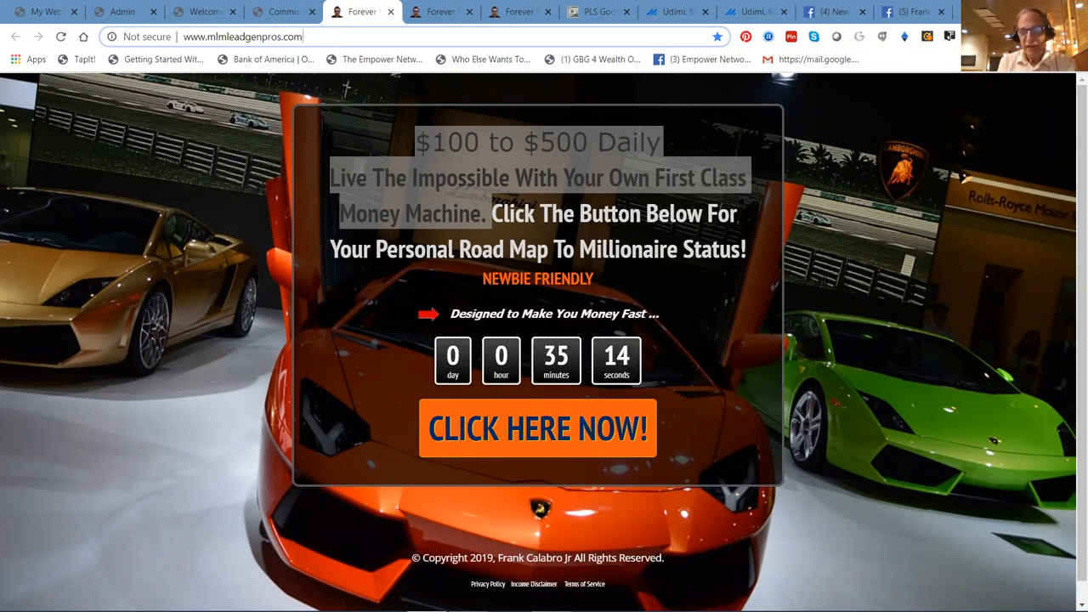
{"action": "left_click", "coordinate": [440, 12]}
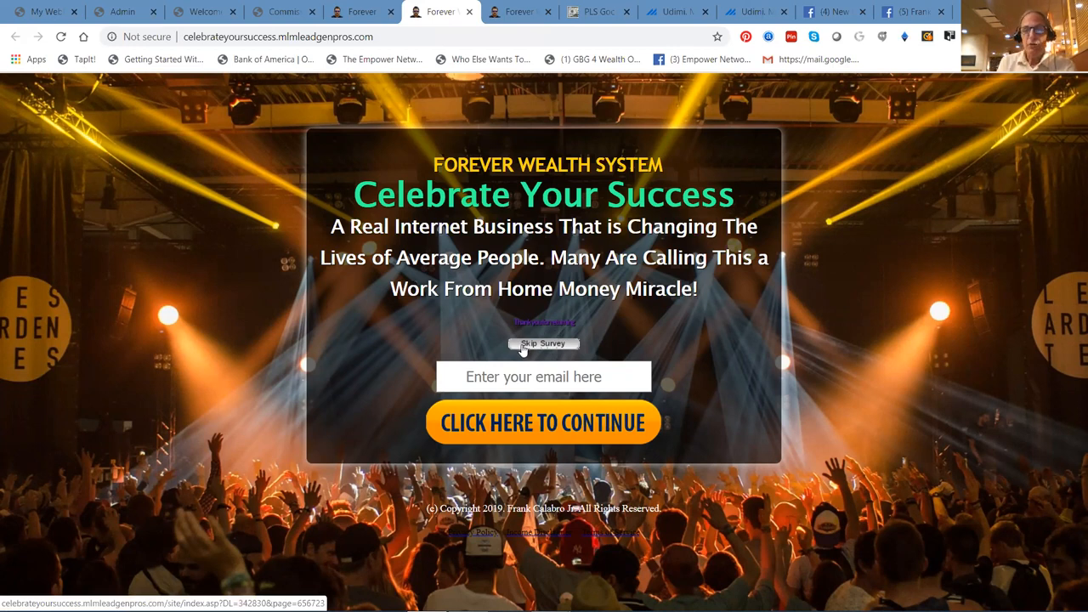
Reload the expired Cash Rich offer, then switch to the PLS live hangout training page.
{"action": "left_click", "coordinate": [506, 15]}
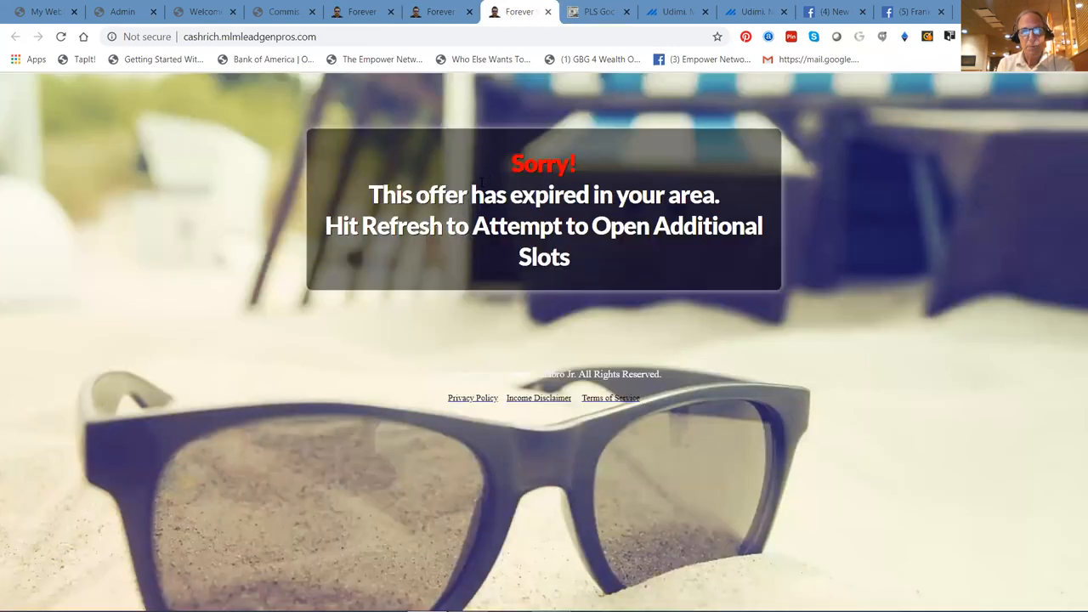
{"action": "left_click", "coordinate": [60, 36]}
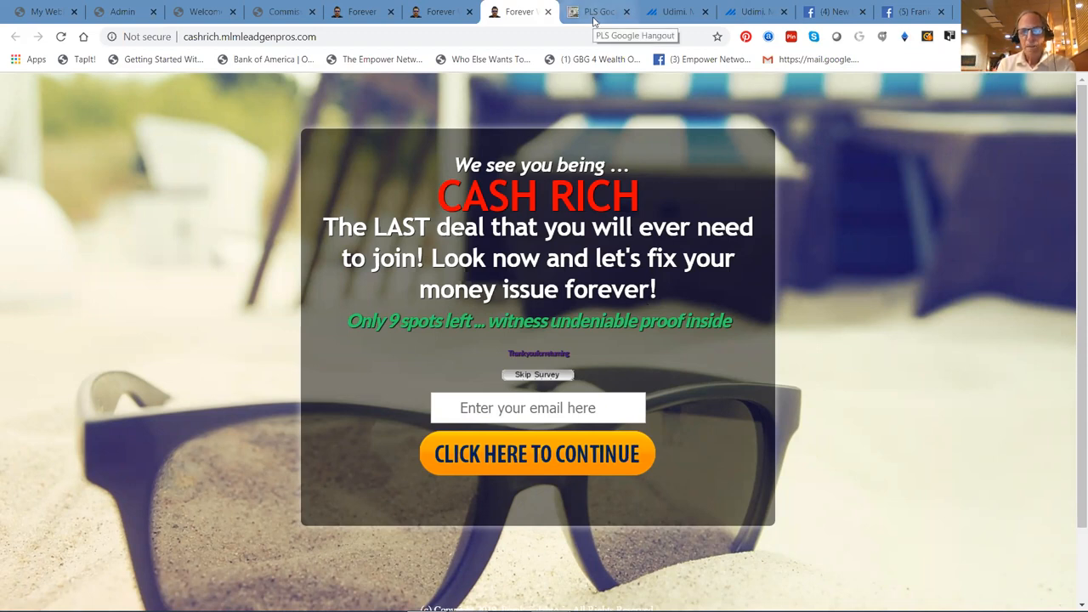
{"action": "left_click", "coordinate": [593, 12]}
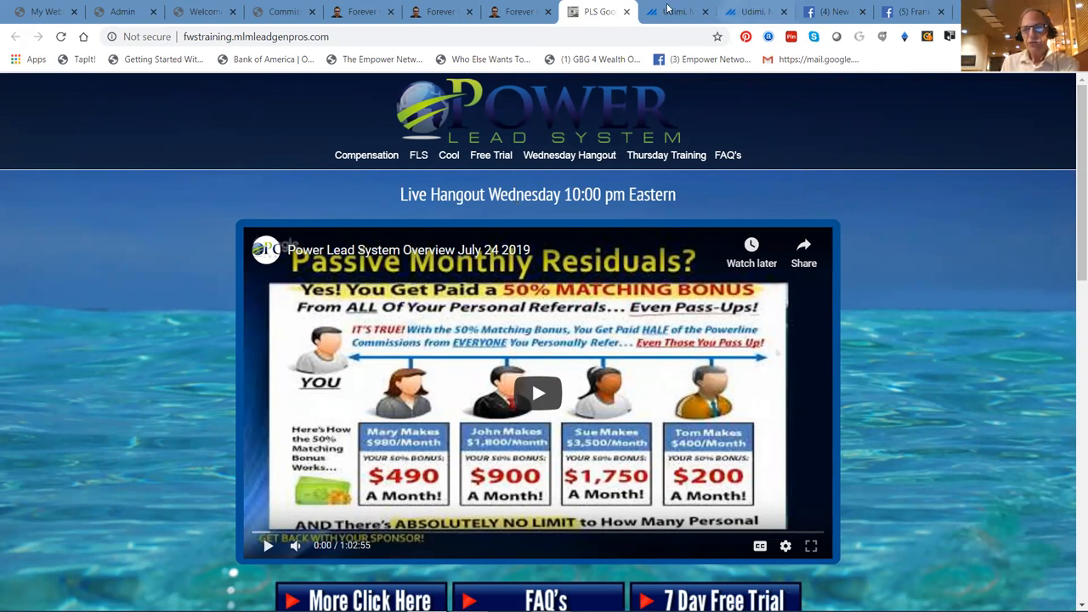
{"action": "left_click", "coordinate": [659, 160]}
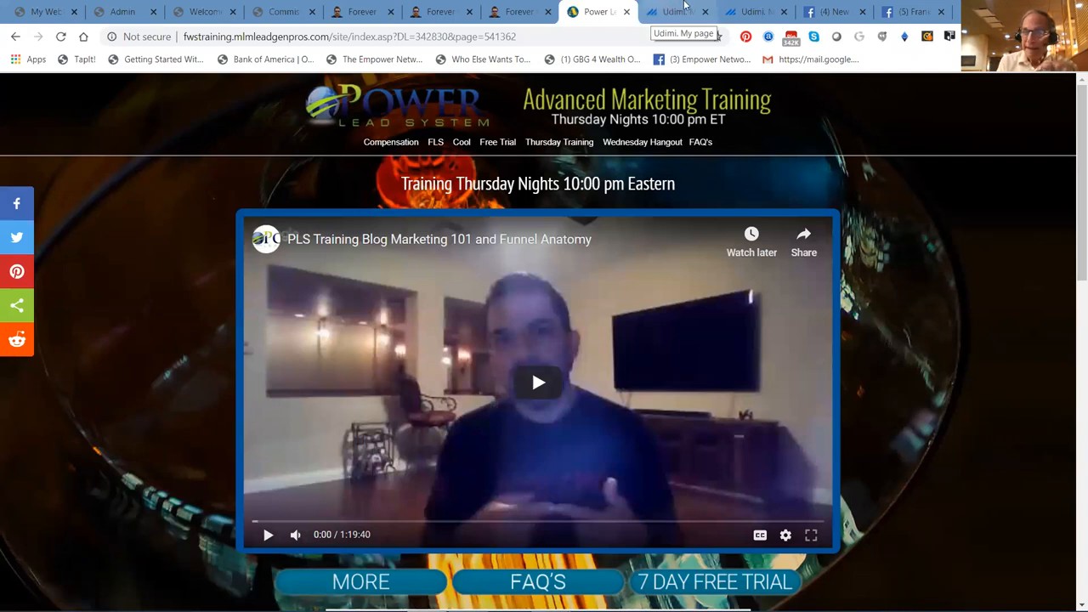
Switch to Udimi and list the account's saved ad texts.
{"action": "left_click", "coordinate": [672, 11]}
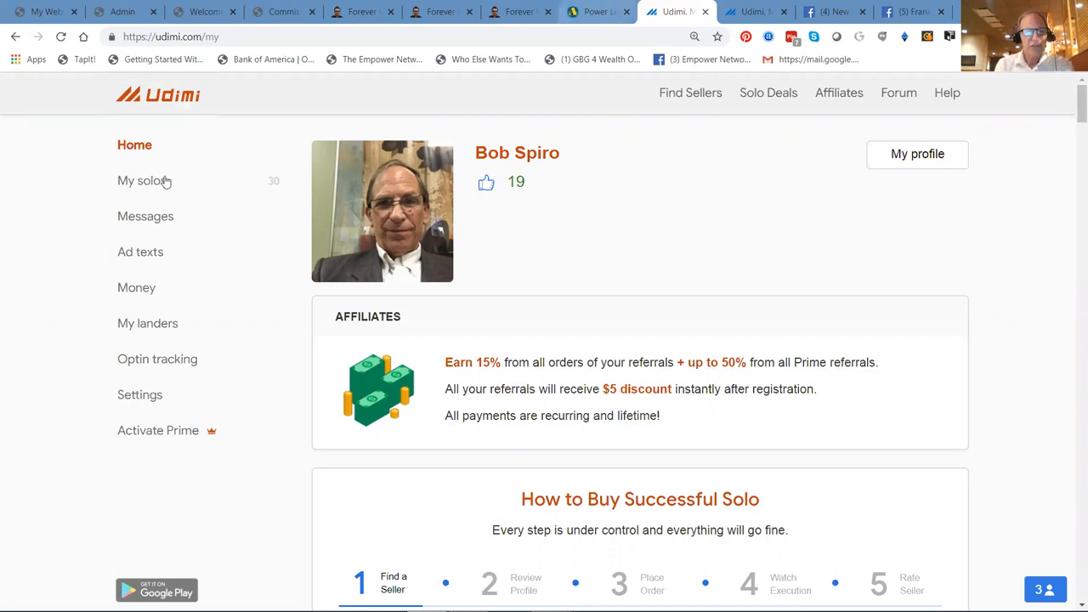
{"action": "left_click", "coordinate": [140, 255]}
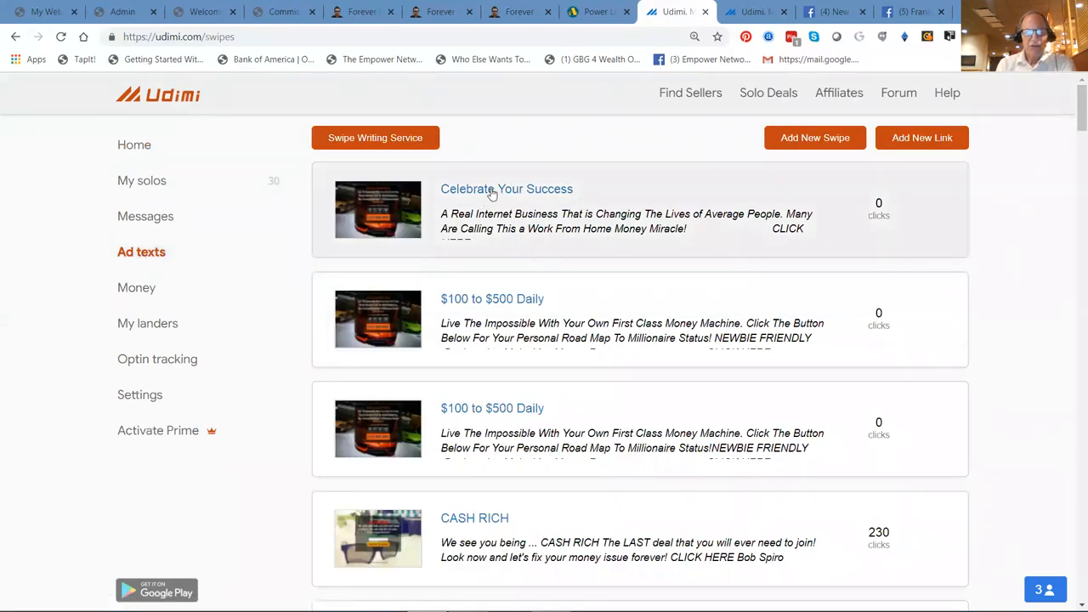
Review the '$100 to $500 Daily' ad text body, then show the My solos list.
{"action": "left_click", "coordinate": [499, 307]}
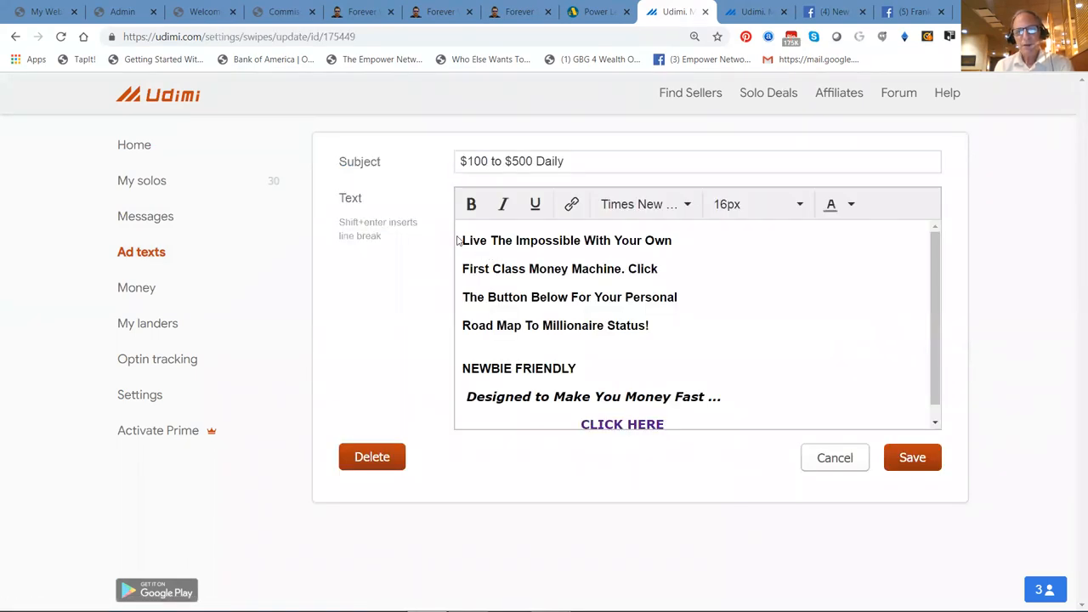
{"action": "mouse_move", "coordinate": [461, 240]}
{"action": "left_mouse_down"}
{"action": "mouse_move", "coordinate": [831, 406]}
{"action": "mouse_move", "coordinate": [818, 397]}
{"action": "left_mouse_up"}
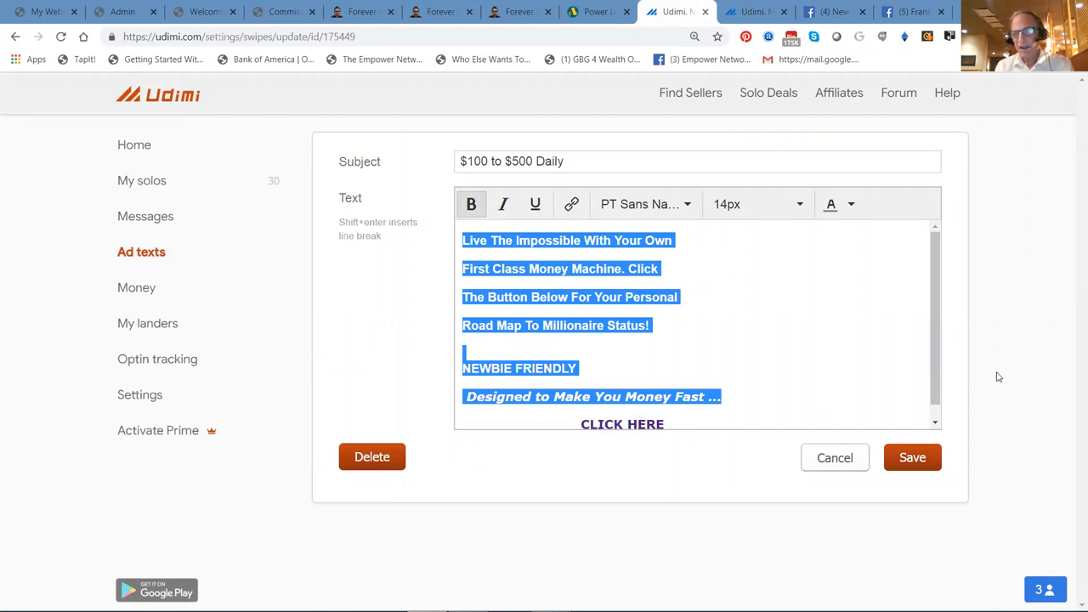
{"action": "left_click", "coordinate": [396, 196]}
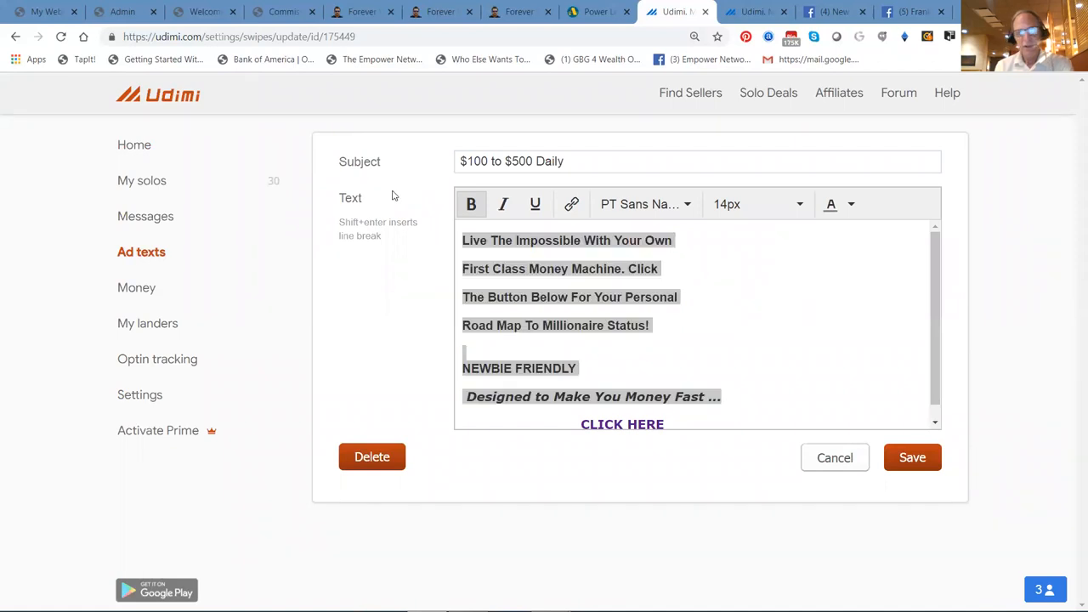
{"action": "left_click", "coordinate": [142, 186]}
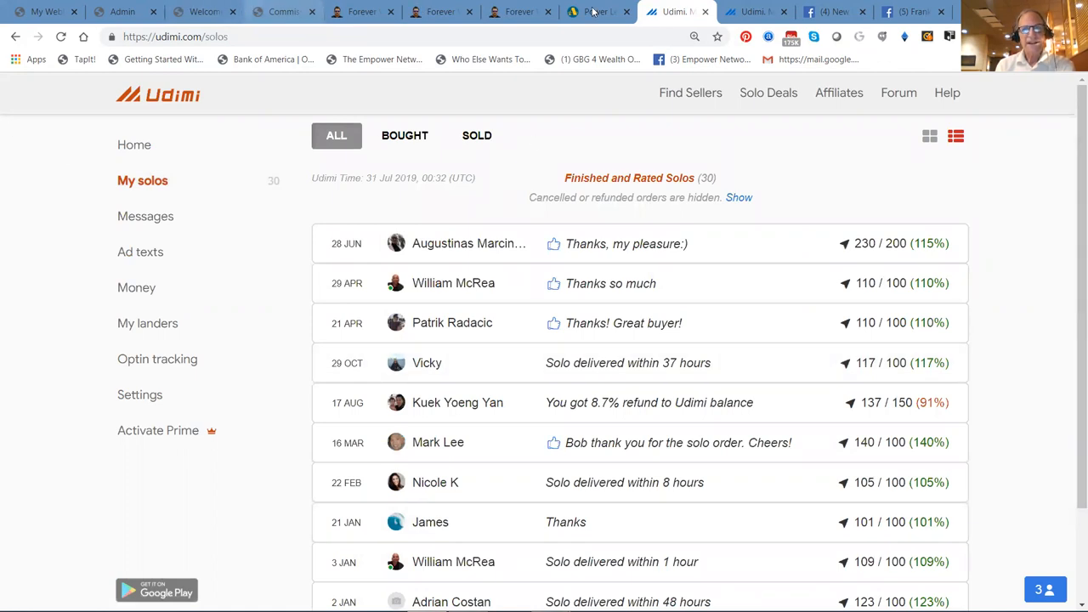
Show Udimi's Money page with earnings and payment history.
{"action": "left_click", "coordinate": [743, 15]}
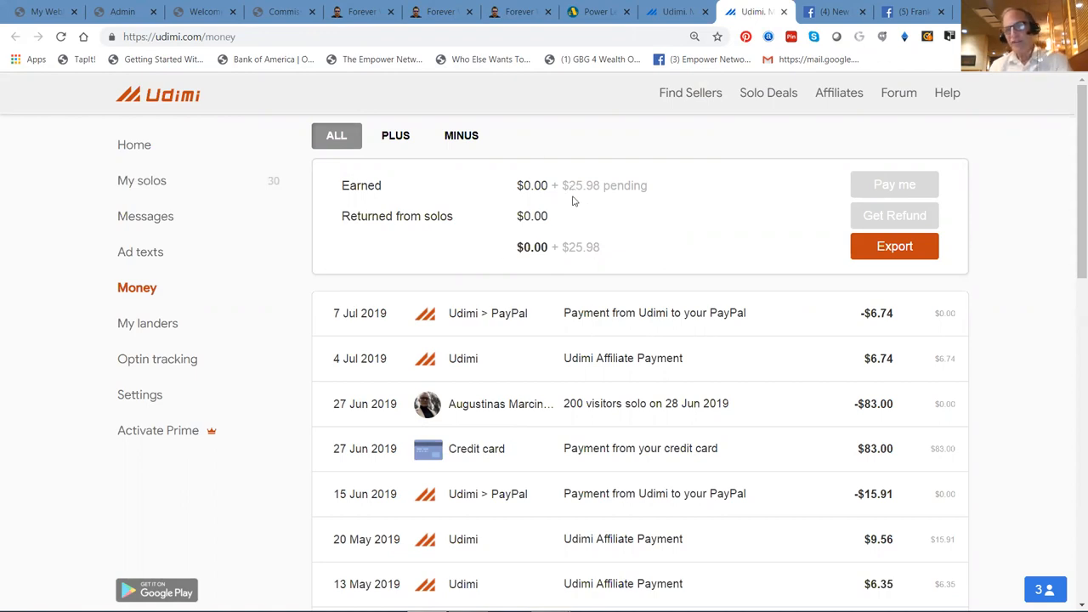
Switch to the New England Solutions business page and reach its Posts section.
{"action": "left_click", "coordinate": [828, 11]}
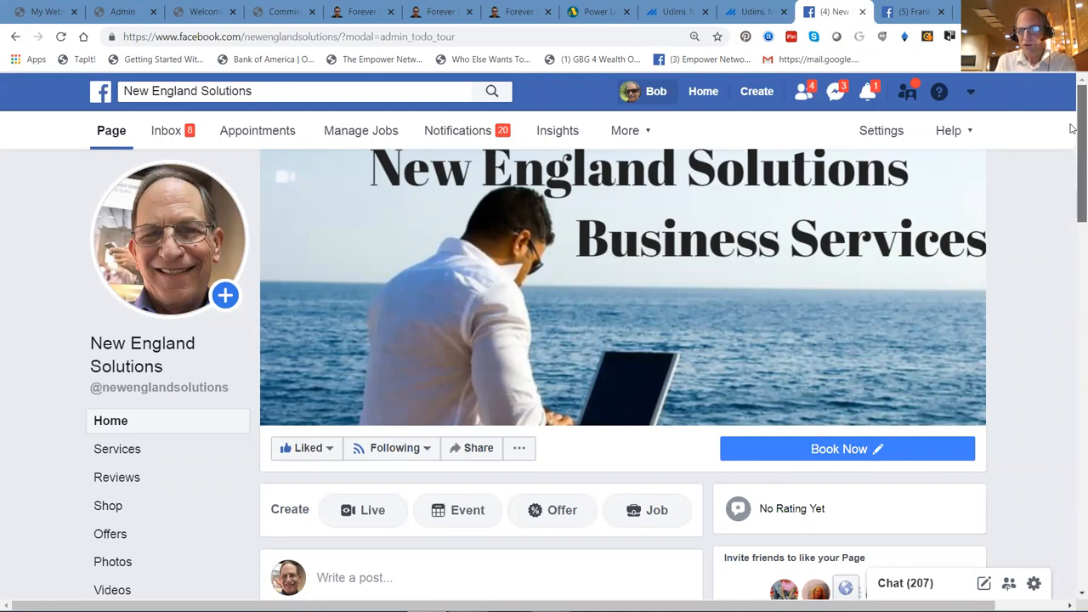
{"action": "left_click_drag", "start_coordinate": [1071, 127], "coordinate": [1071, 207]}
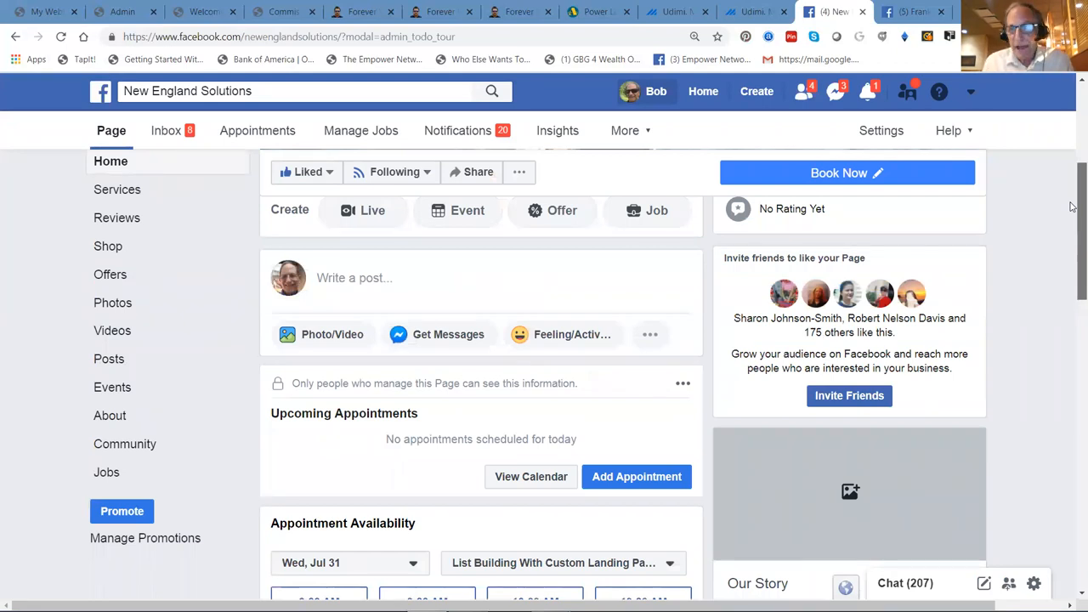
{"action": "mouse_move", "coordinate": [1071, 207]}
{"action": "left_mouse_down"}
{"action": "mouse_move", "coordinate": [1072, 330]}
{"action": "mouse_move", "coordinate": [1071, 103]}
{"action": "left_mouse_up"}
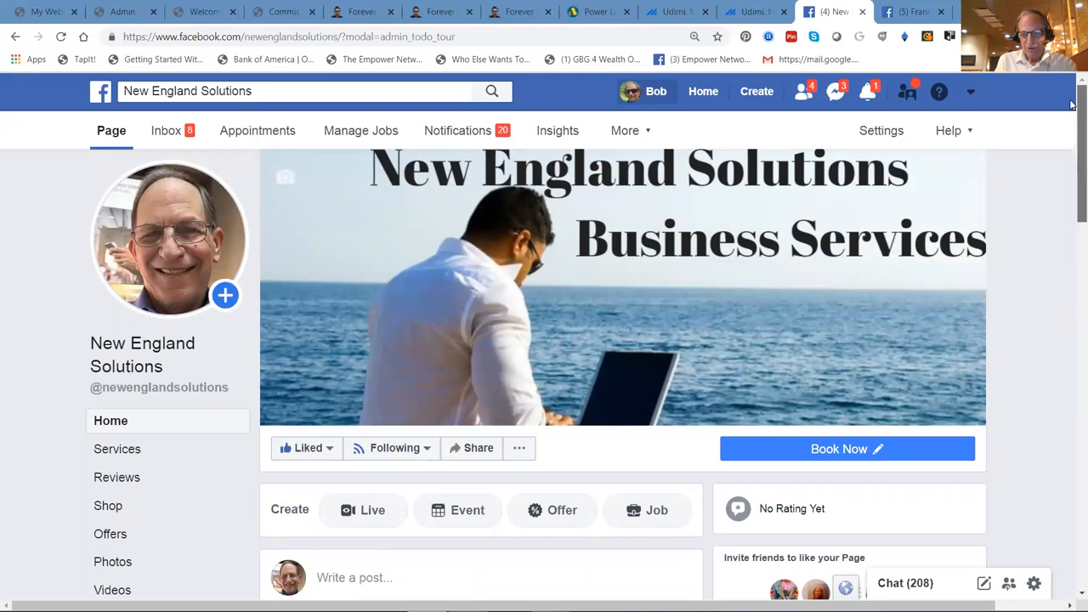
{"action": "left_click_drag", "start_coordinate": [1071, 104], "coordinate": [1071, 493]}
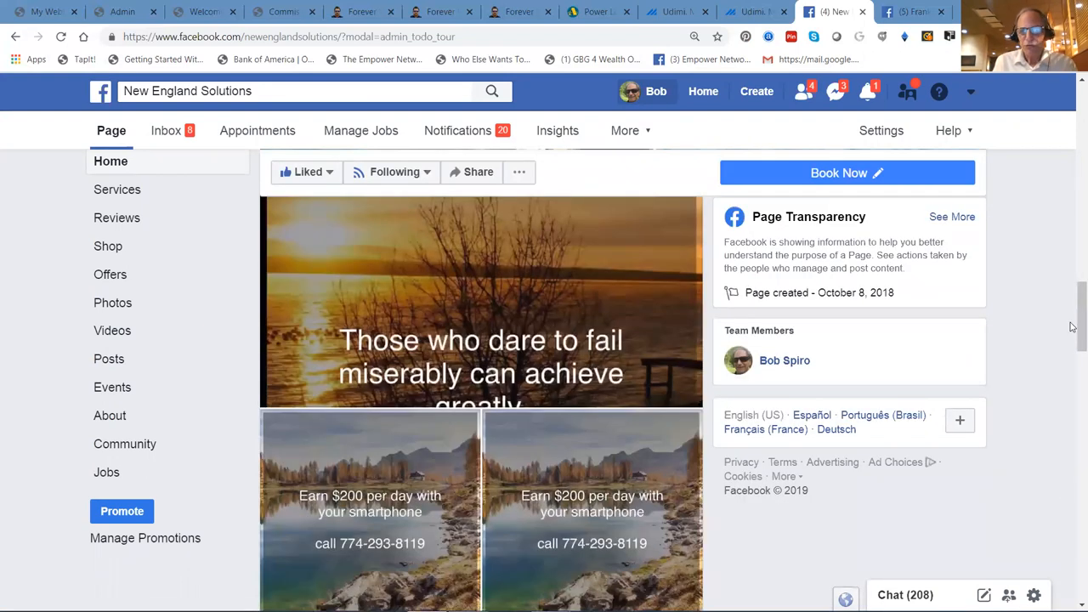
{"action": "left_click_drag", "start_coordinate": [1071, 321], "coordinate": [1071, 372]}
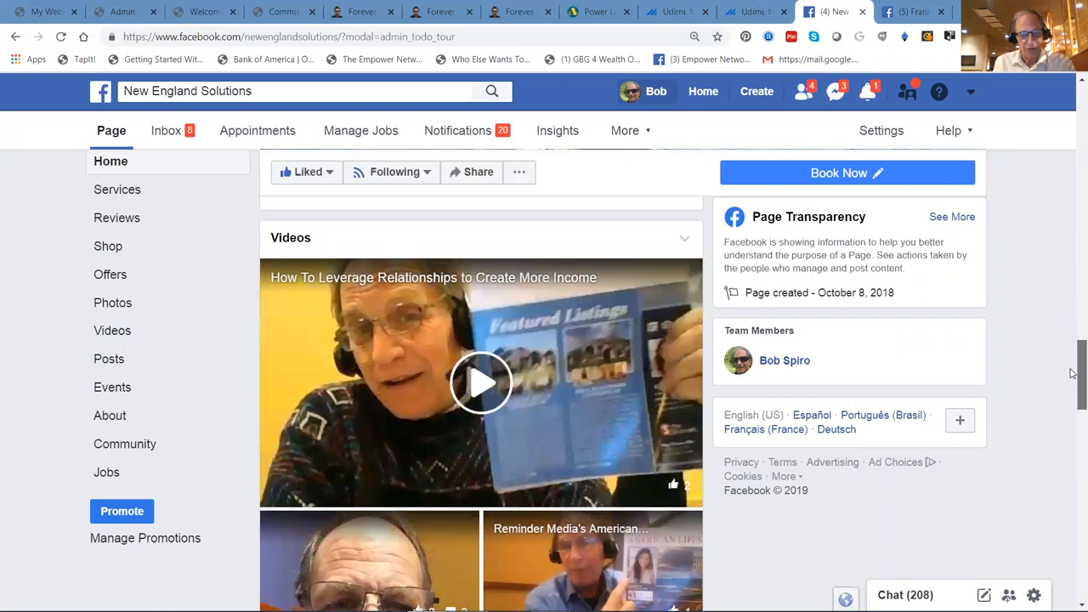
{"action": "left_click_drag", "start_coordinate": [1071, 372], "coordinate": [1071, 385]}
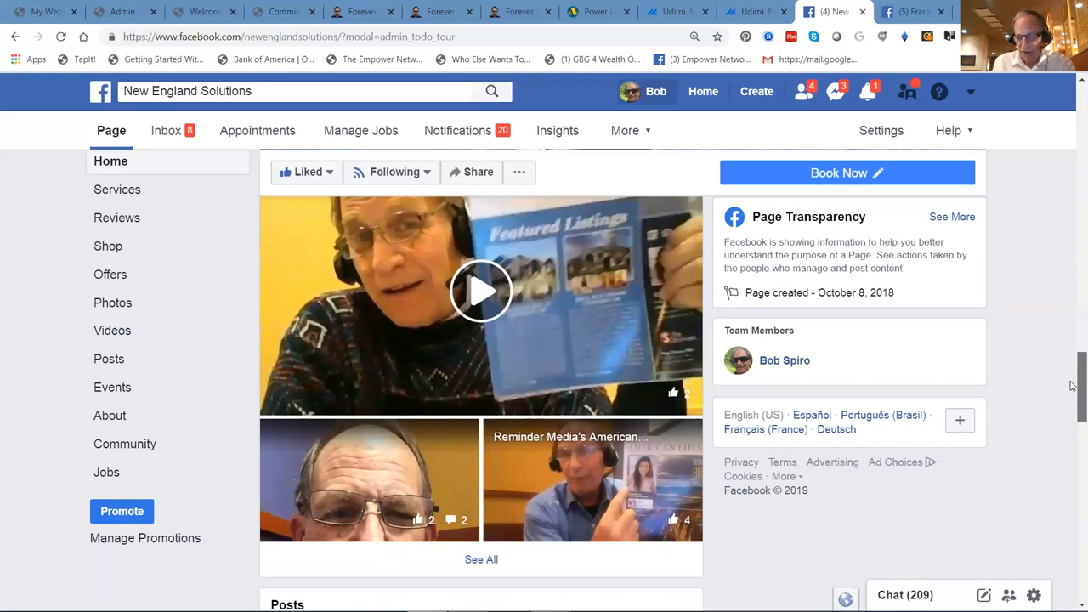
{"action": "left_click_drag", "start_coordinate": [1071, 385], "coordinate": [1071, 425]}
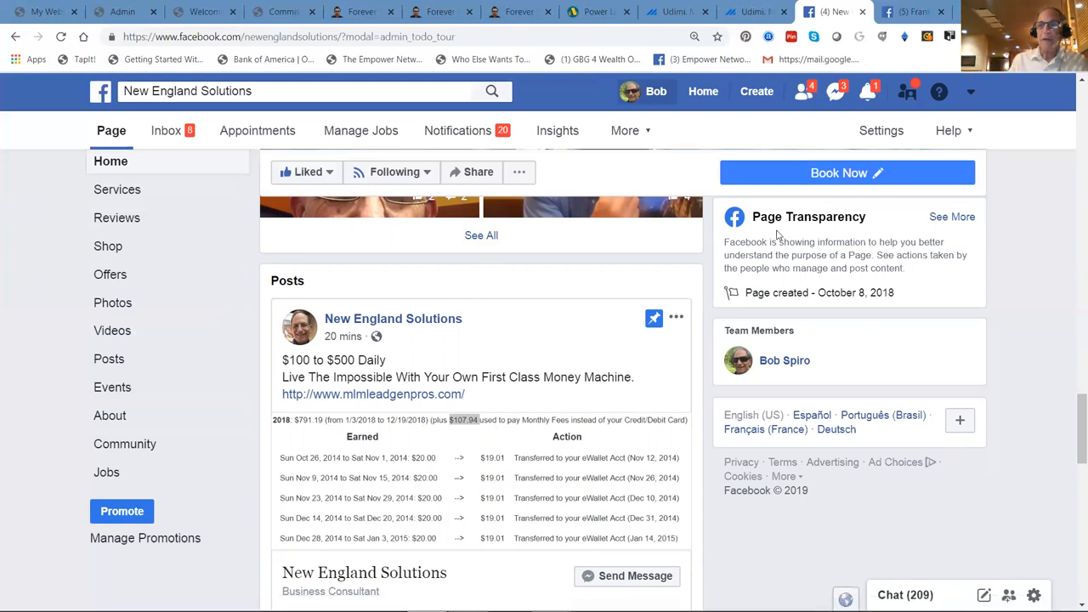
Switch to the Forever Wealth System group and review members' solo success posts.
{"action": "left_click", "coordinate": [918, 12]}
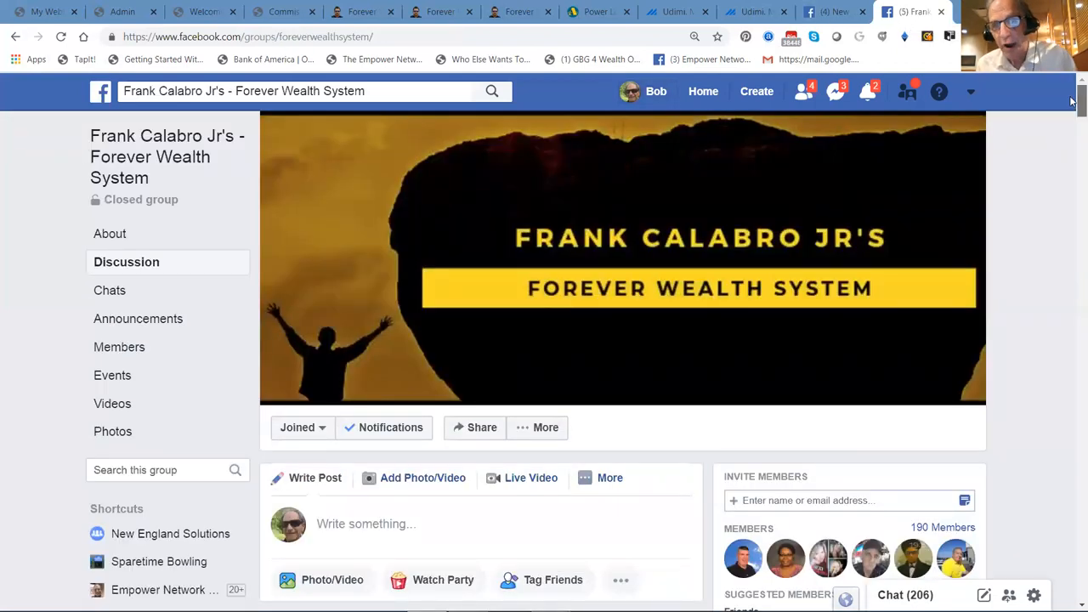
{"action": "left_click_drag", "start_coordinate": [1071, 100], "coordinate": [1069, 131]}
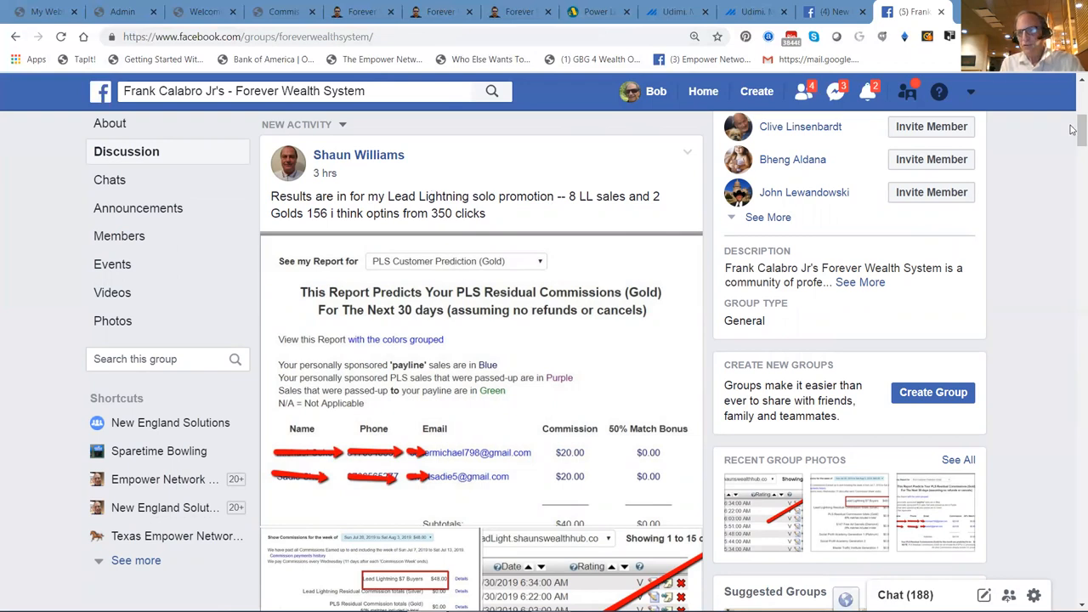
{"action": "left_click_drag", "start_coordinate": [1074, 128], "coordinate": [1071, 142]}
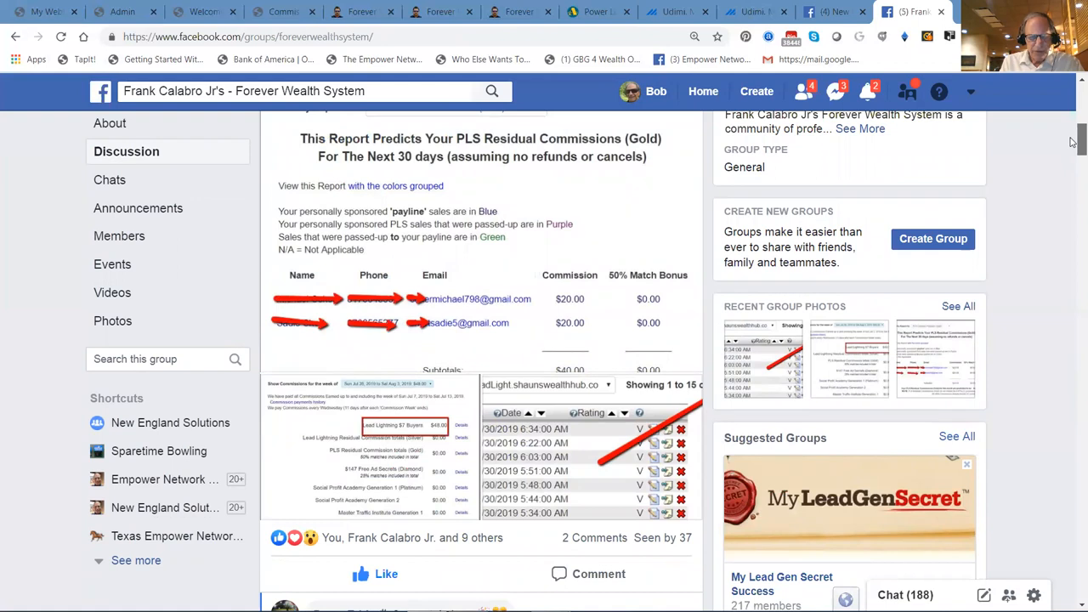
{"action": "left_click_drag", "start_coordinate": [1071, 142], "coordinate": [1071, 173]}
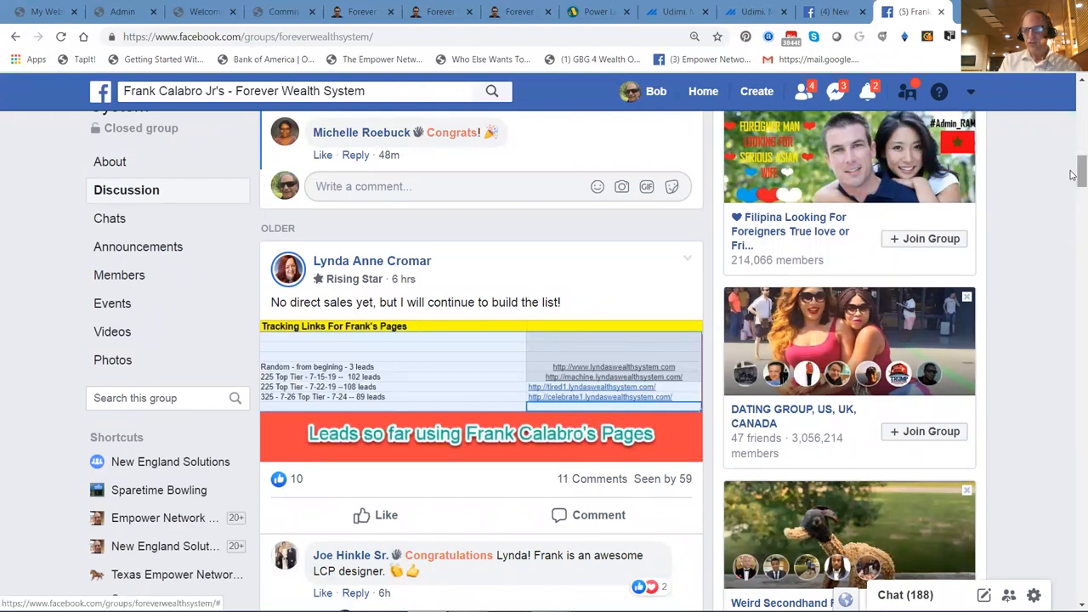
{"action": "left_click_drag", "start_coordinate": [1077, 179], "coordinate": [1071, 211]}
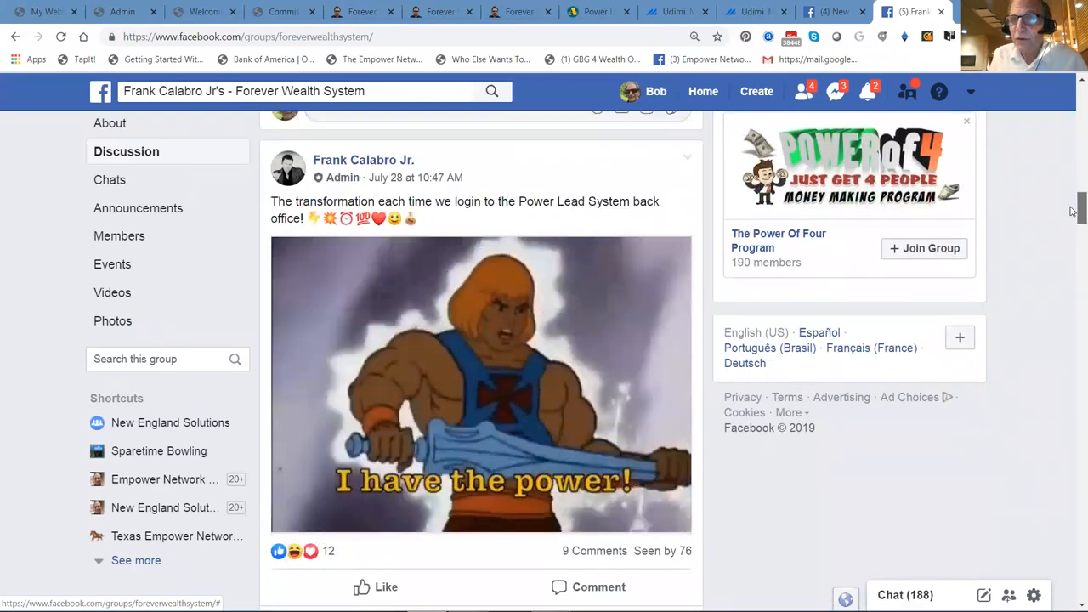
{"action": "left_click_drag", "start_coordinate": [1071, 210], "coordinate": [1071, 253]}
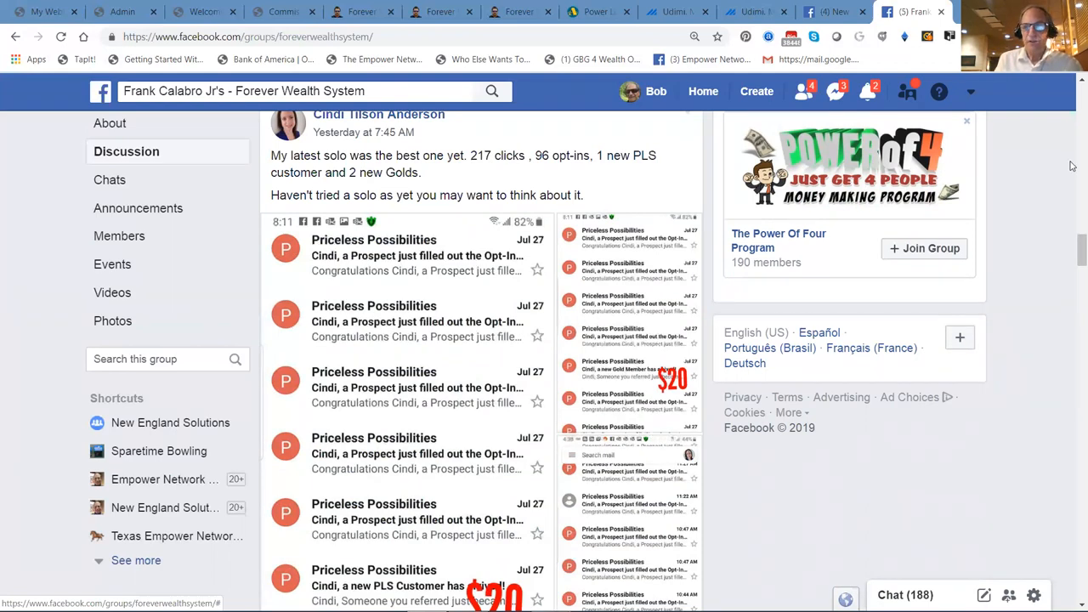
{"action": "left_click_drag", "start_coordinate": [1076, 241], "coordinate": [1071, 257]}
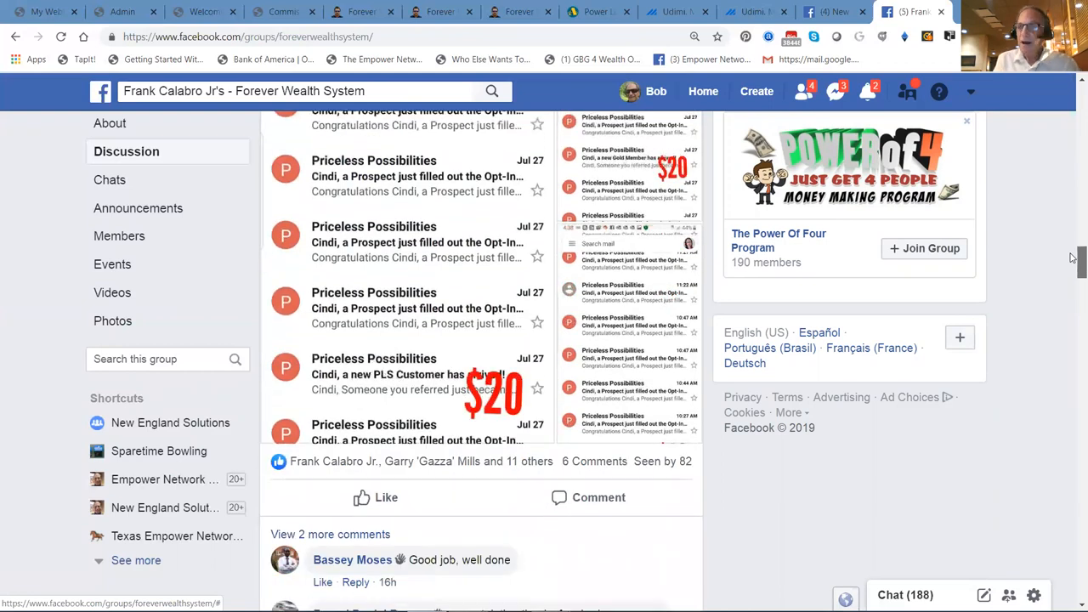